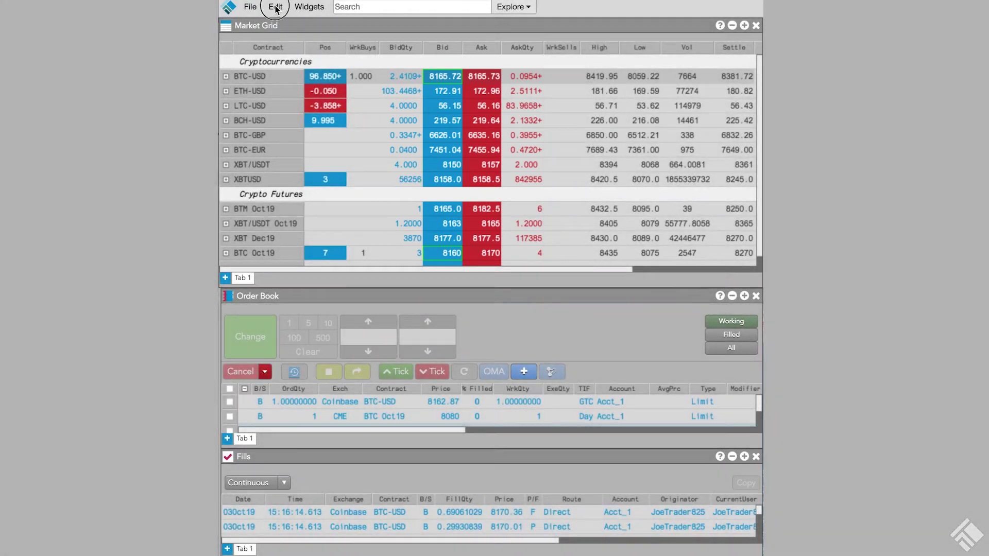
# Change the quantity display decimal places preference to 3 and save it
pyautogui.click(273, 6)
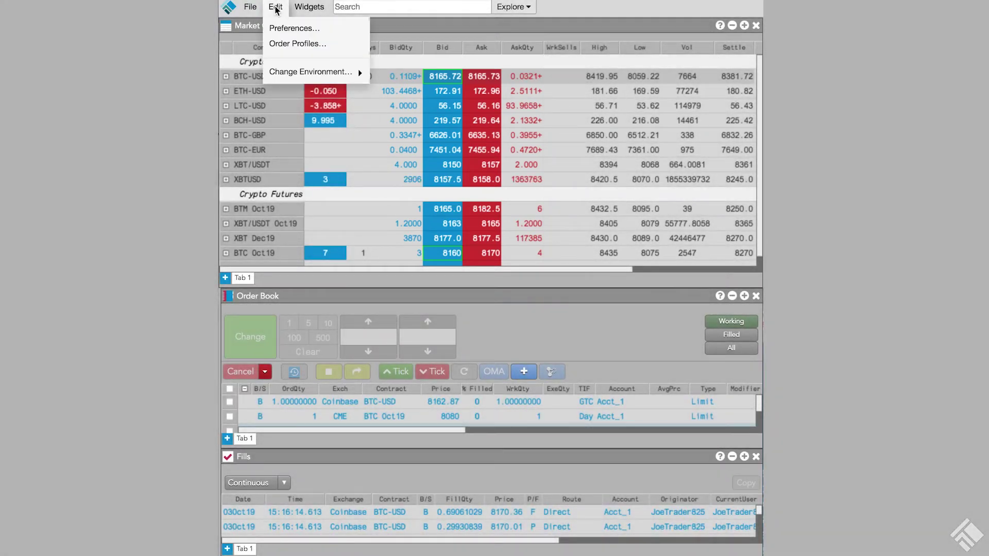
pyautogui.click(287, 28)
pyautogui.scroll(-2, 657, 415)
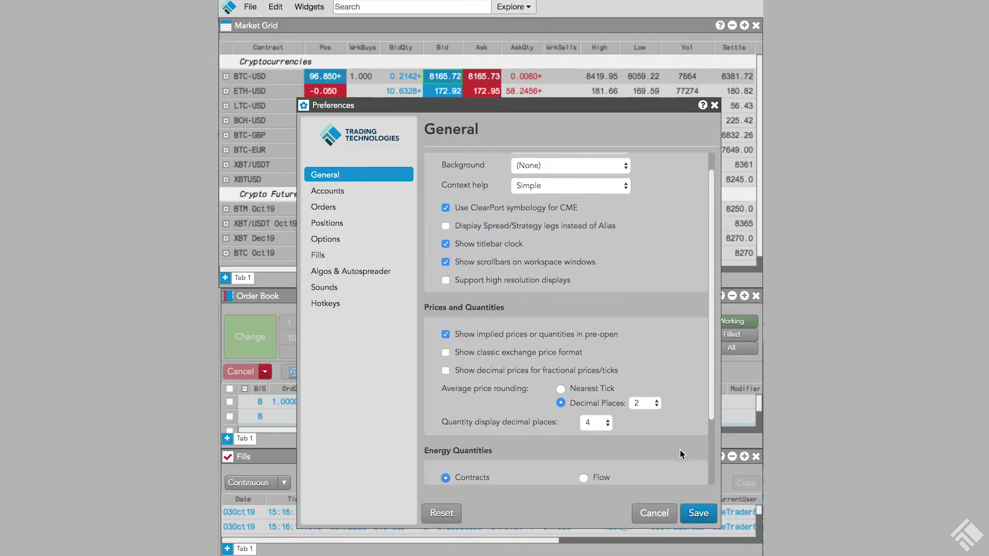
pyautogui.click(607, 416)
pyautogui.click(589, 401)
pyautogui.click(699, 514)
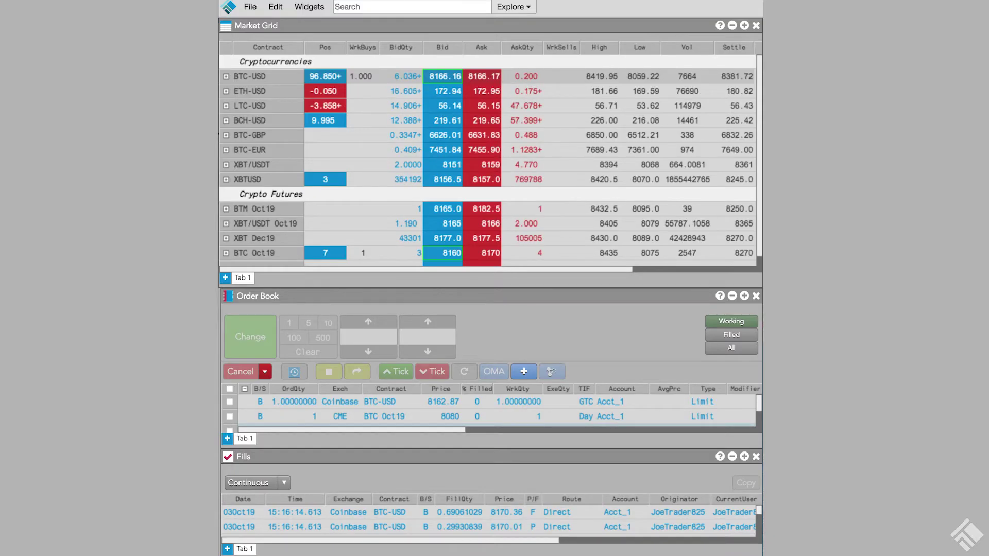
# Open a ticket from the BTC-USD BidQty cell and buy 0.08569802 at 8165.73
pyautogui.click(404, 76)
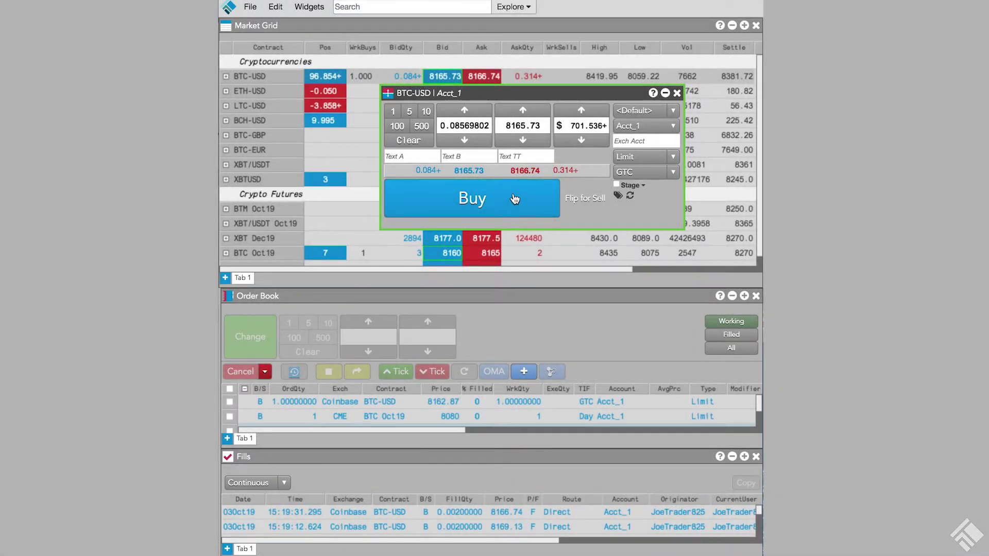
pyautogui.click(519, 204)
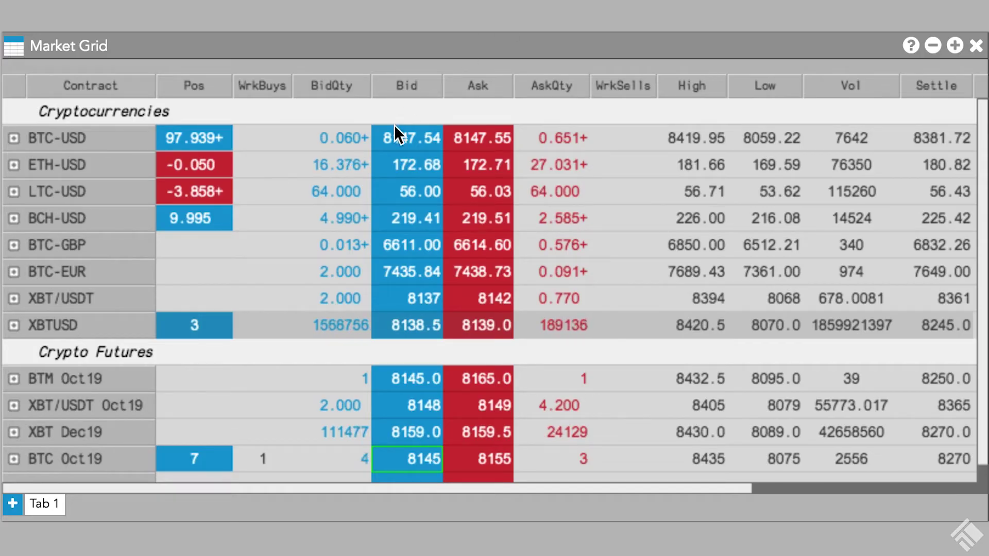
# Open a BTC-USD ticket at the bid and raise its dollar value to 8172.908
pyautogui.click(385, 146)
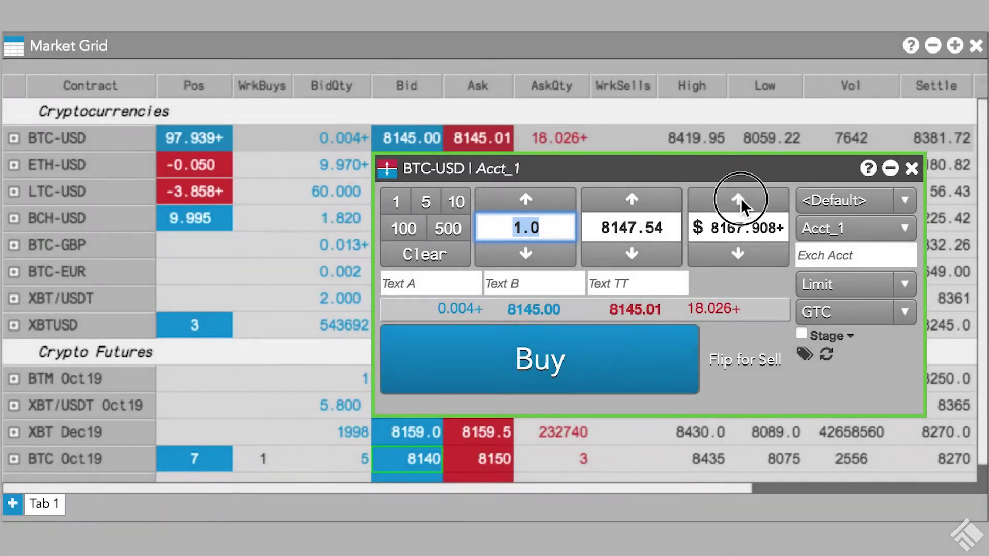
pyautogui.click(741, 198)
pyautogui.click(740, 198)
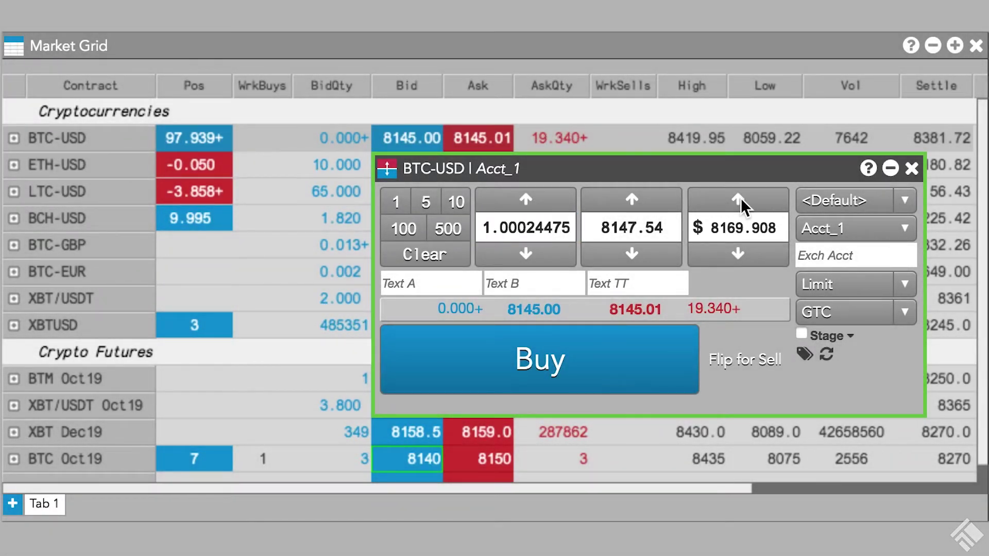
pyautogui.click(740, 197)
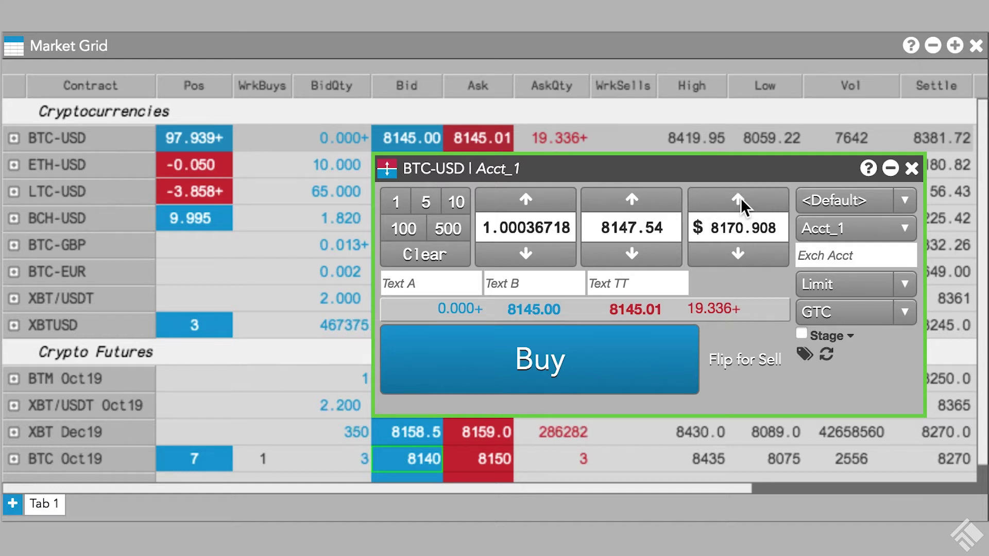
pyautogui.click(740, 197)
pyautogui.click(741, 198)
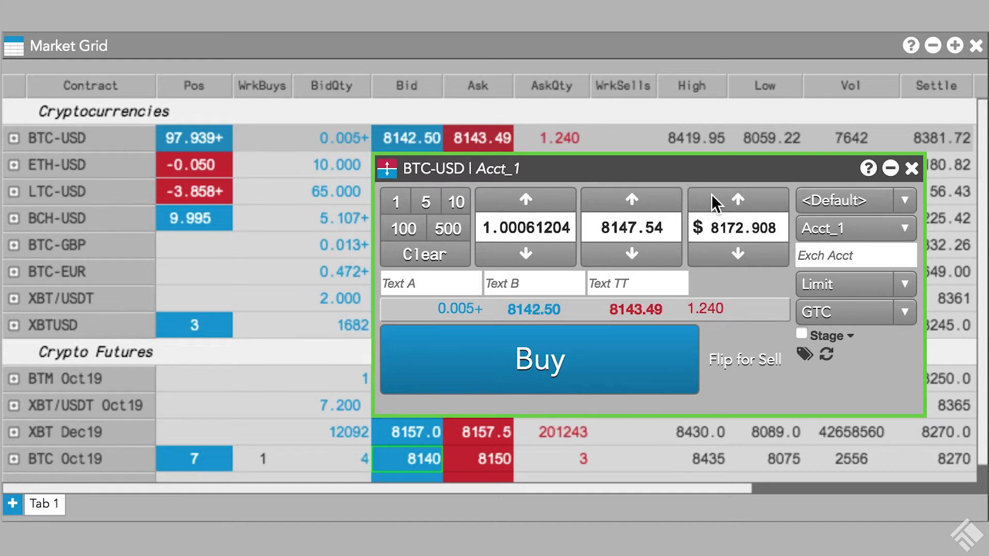
# Raise the ticket's limit price tick by tick to 8147.59
pyautogui.click(633, 202)
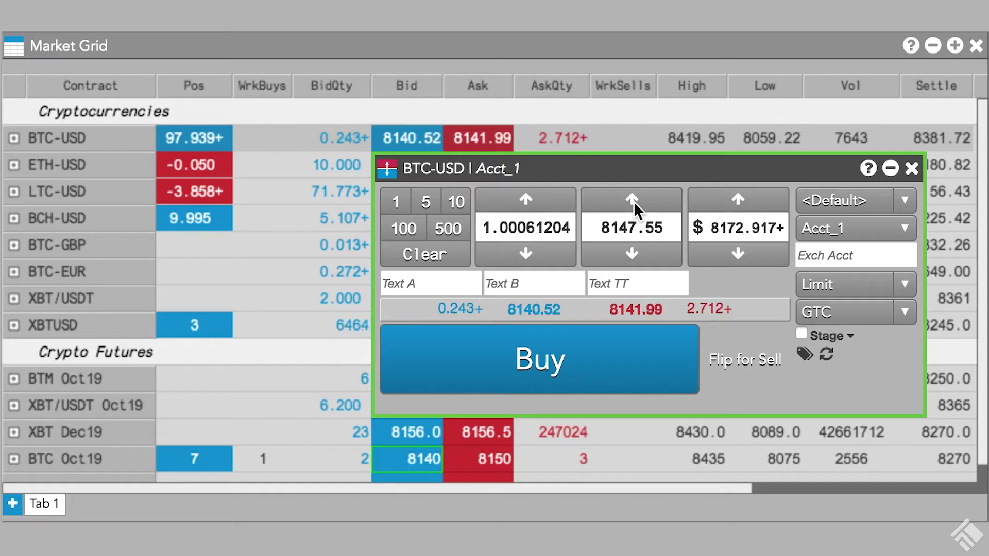
pyautogui.click(633, 201)
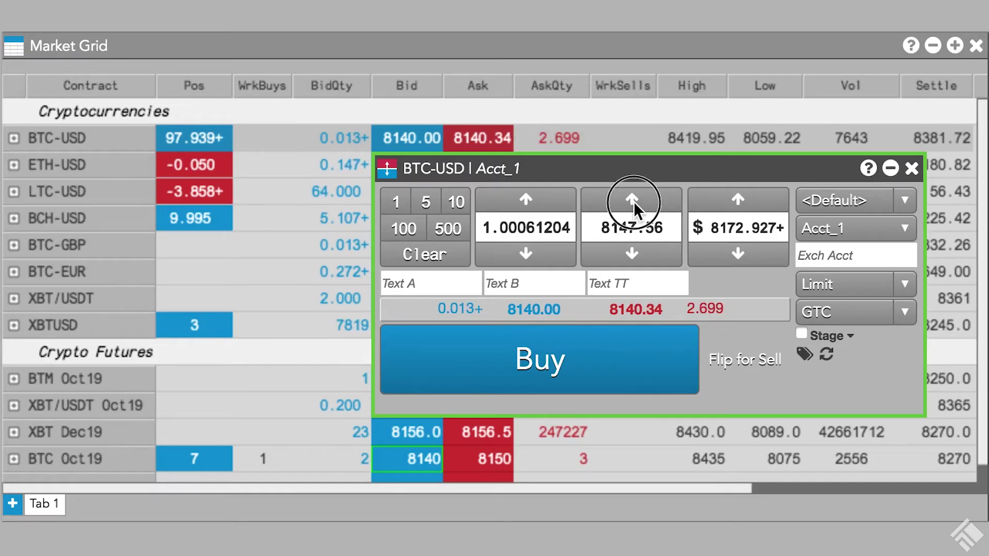
pyautogui.click(632, 200)
pyautogui.click(632, 200)
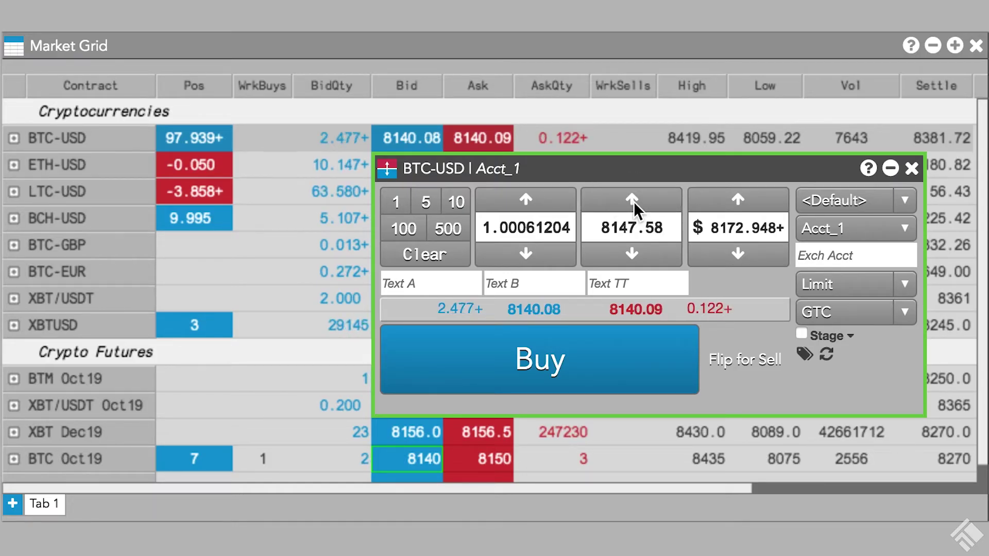
pyautogui.click(633, 202)
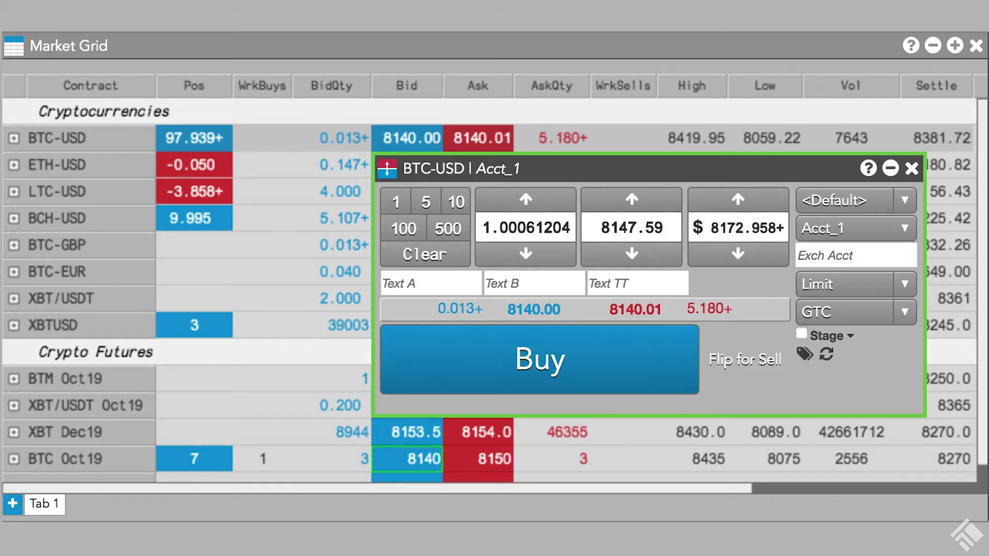
# Discard the BTC-USD ticket, then open a BTC Oct19 ticket for 1 at 8135, Day
pyautogui.click(911, 168)
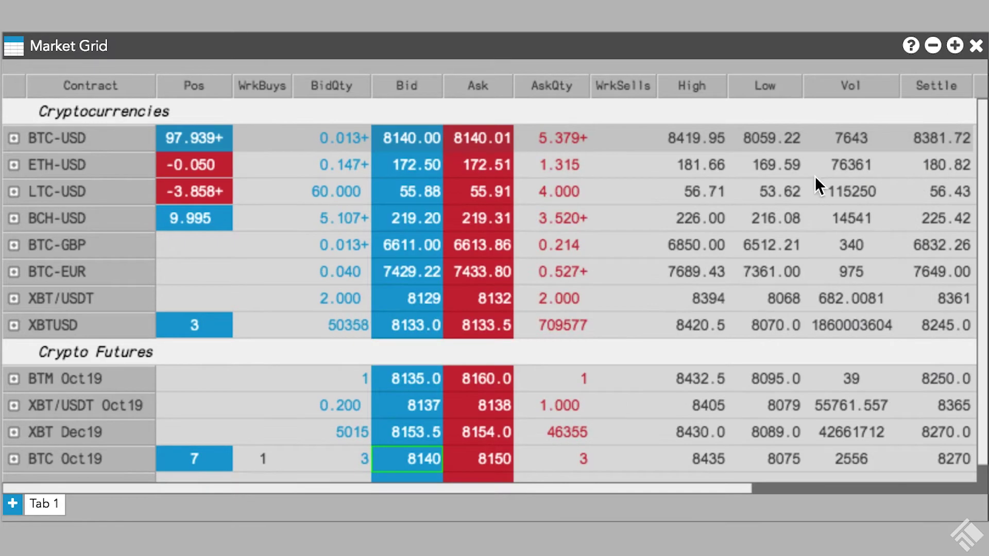
pyautogui.click(386, 334)
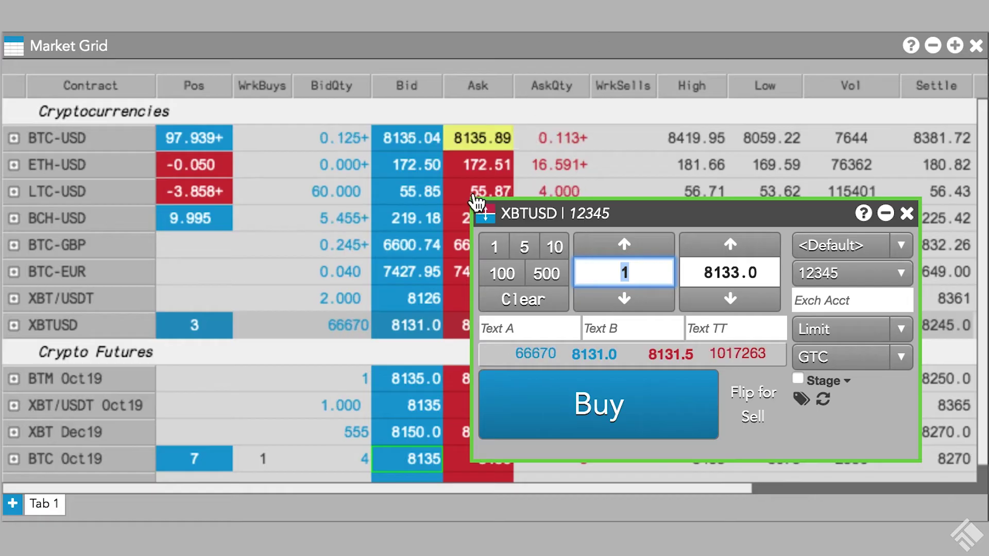
pyautogui.click(404, 463)
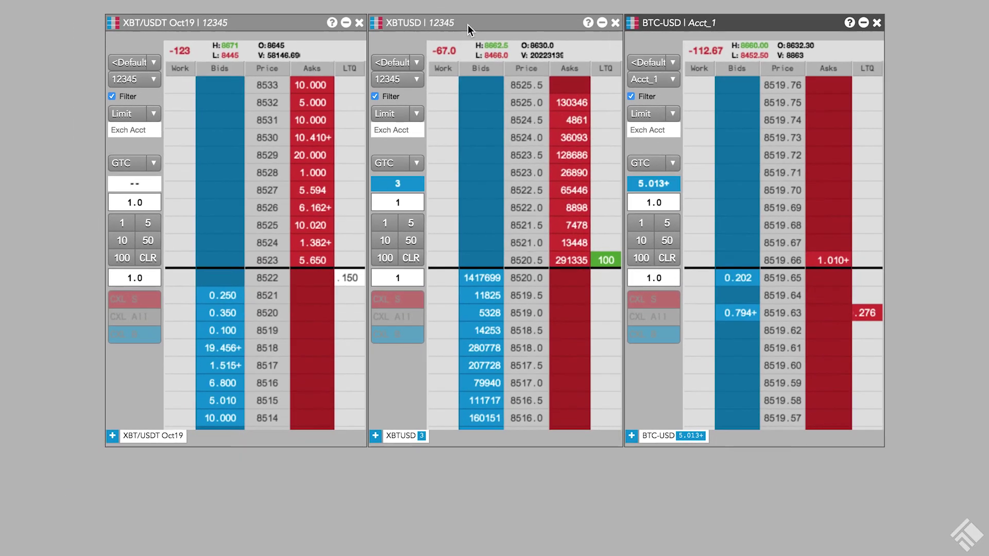
# Bring up the options menu on the XBTUSD ladder title
pyautogui.rightClick(463, 42)
# Set the XBTUSD ladder to a price increment of 2 per row and save
pyautogui.click(499, 235)
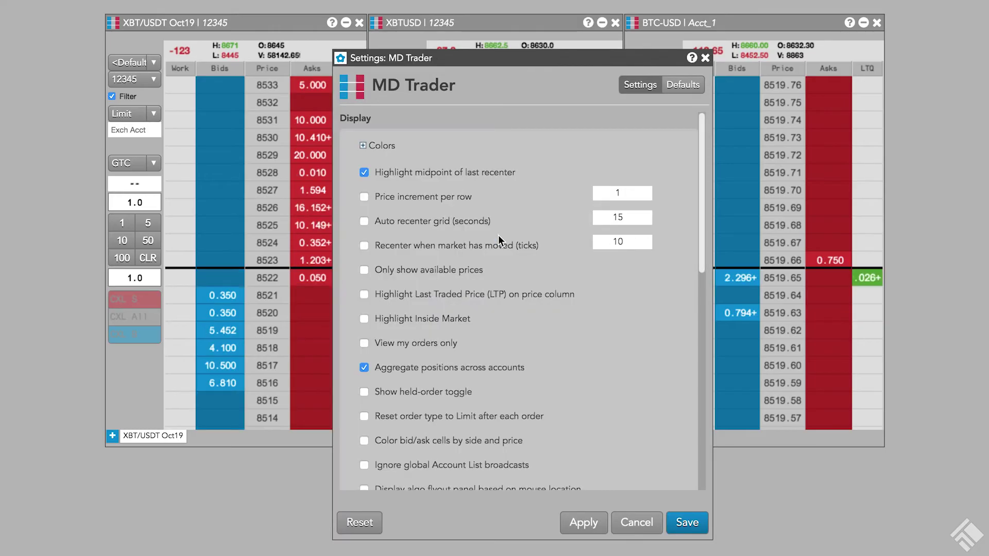
pyautogui.click(364, 196)
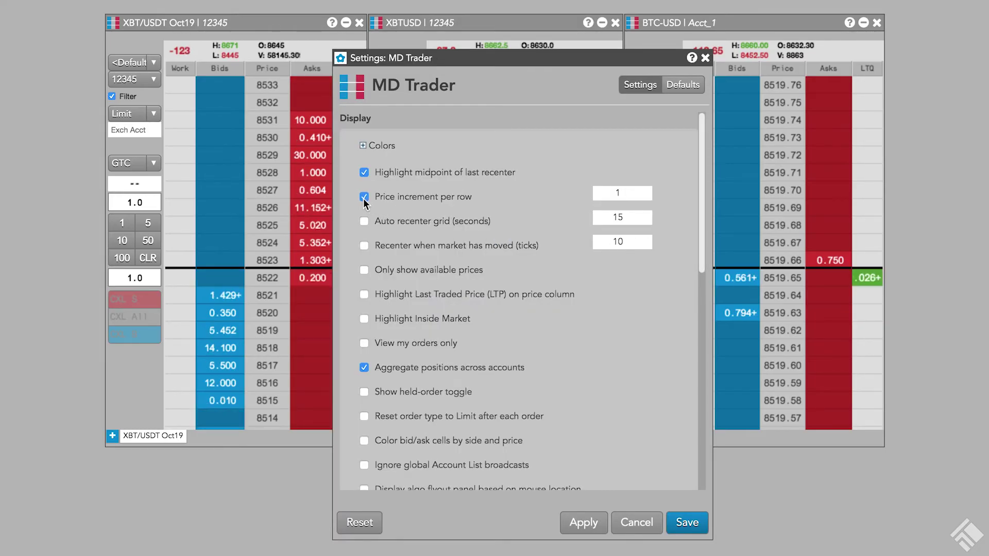
pyautogui.click(646, 190)
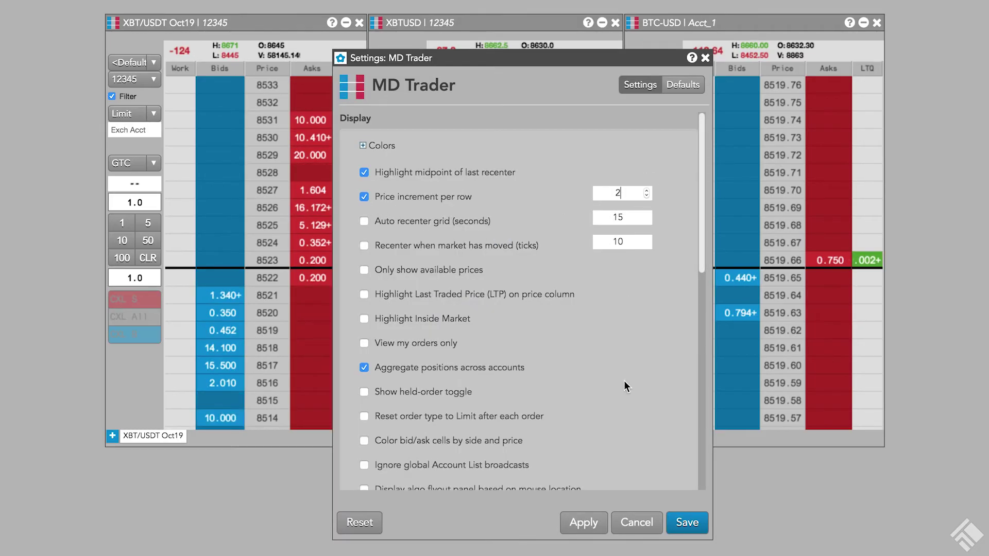
pyautogui.click(582, 523)
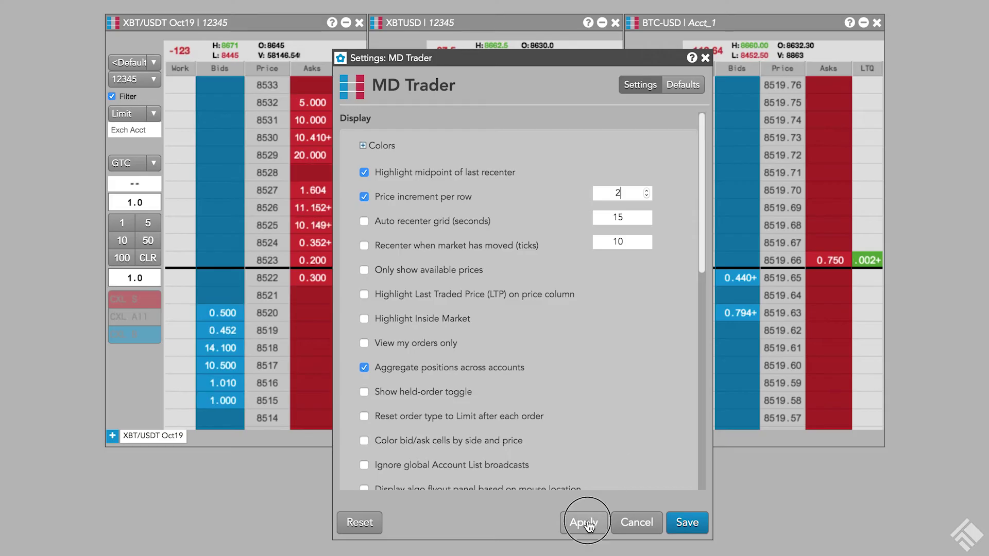
pyautogui.click(688, 523)
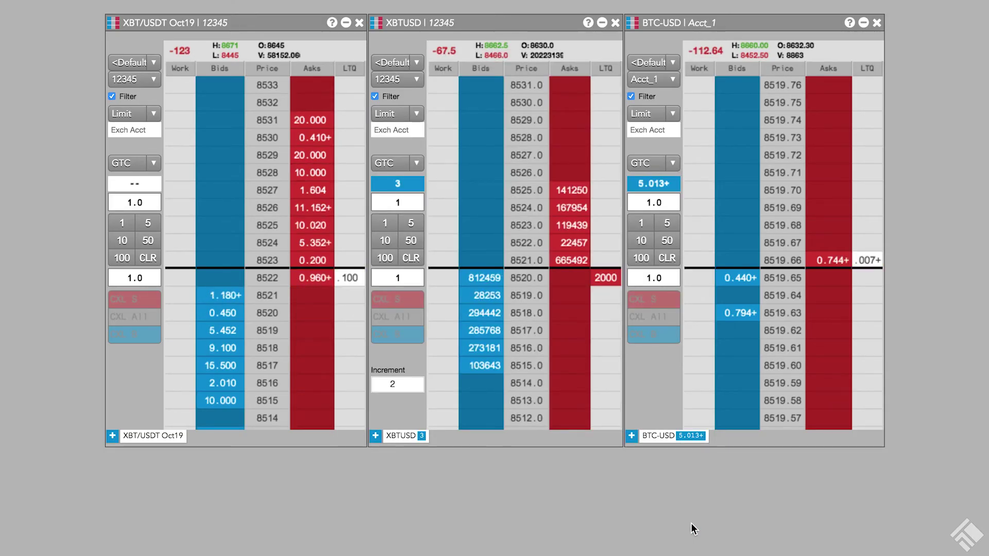
# Set the BTC-USD ladder to a price increment of 100 per row and save
pyautogui.rightClick(761, 23)
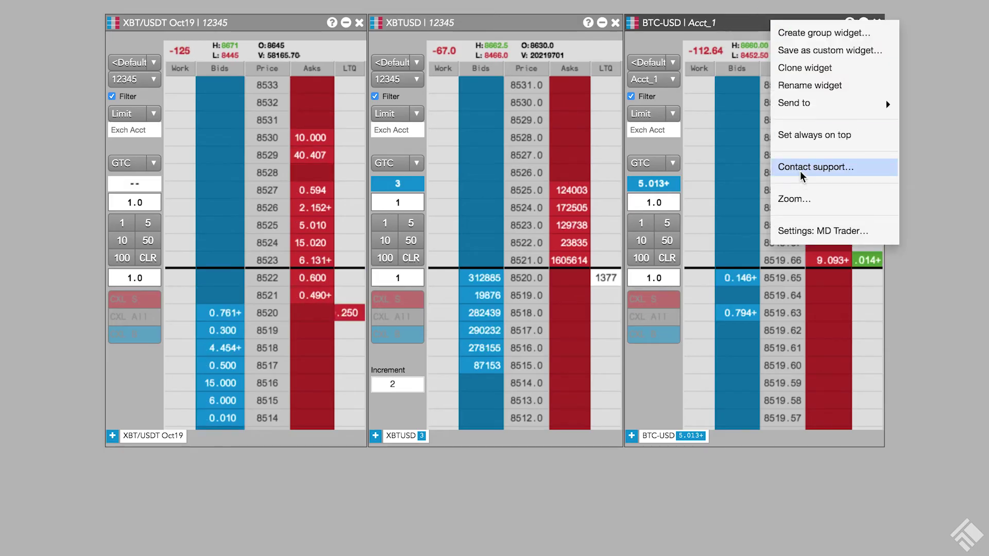
pyautogui.click(804, 260)
pyautogui.click(364, 196)
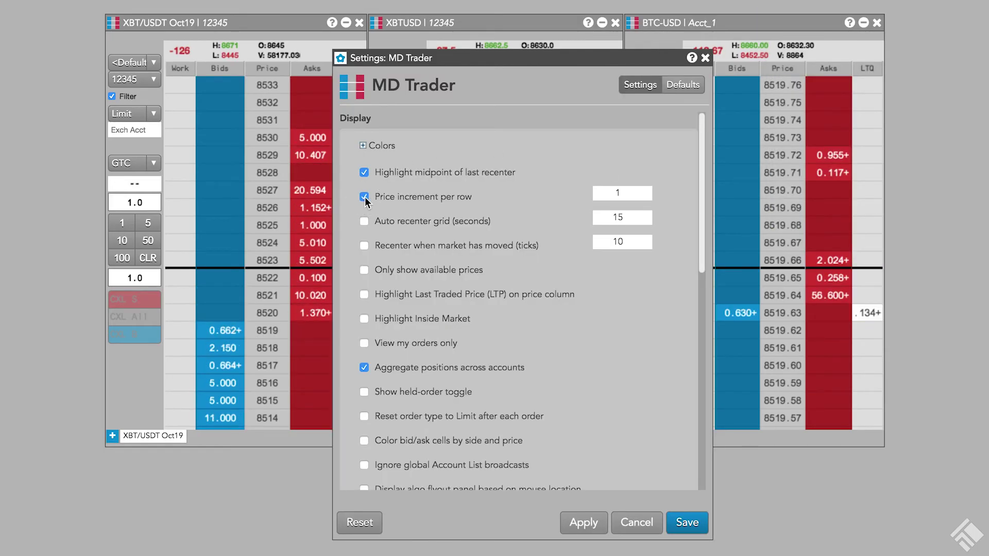
pyautogui.click(619, 193)
pyautogui.write('00')
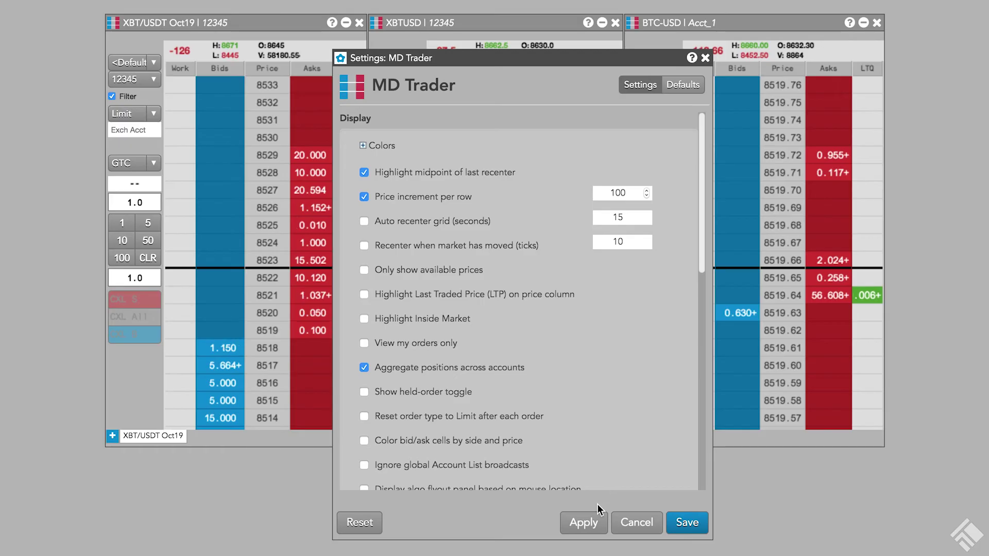
pyautogui.click(582, 522)
pyautogui.click(688, 523)
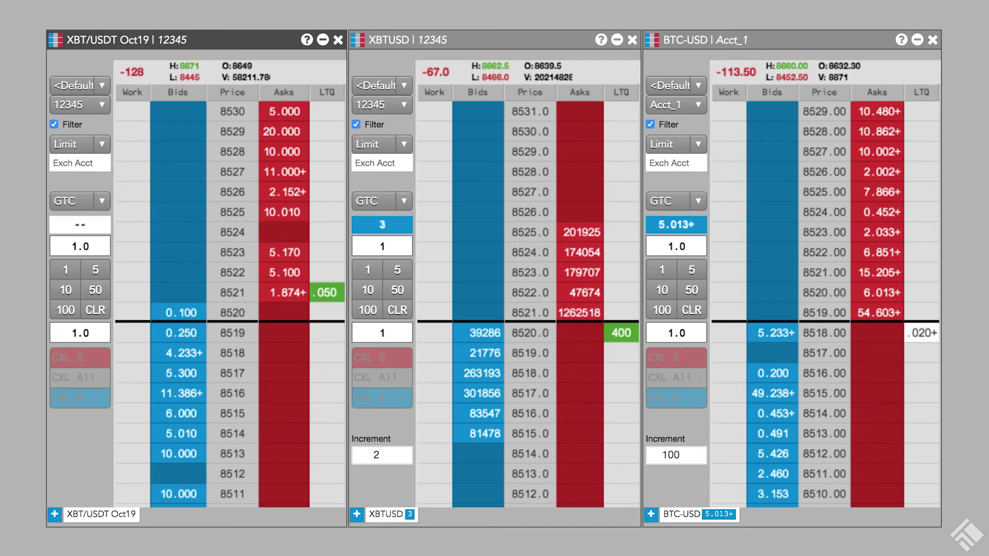
# Use the 5.013 position as order quantity and place a BTC-USD buy at 8516
pyautogui.click(680, 225)
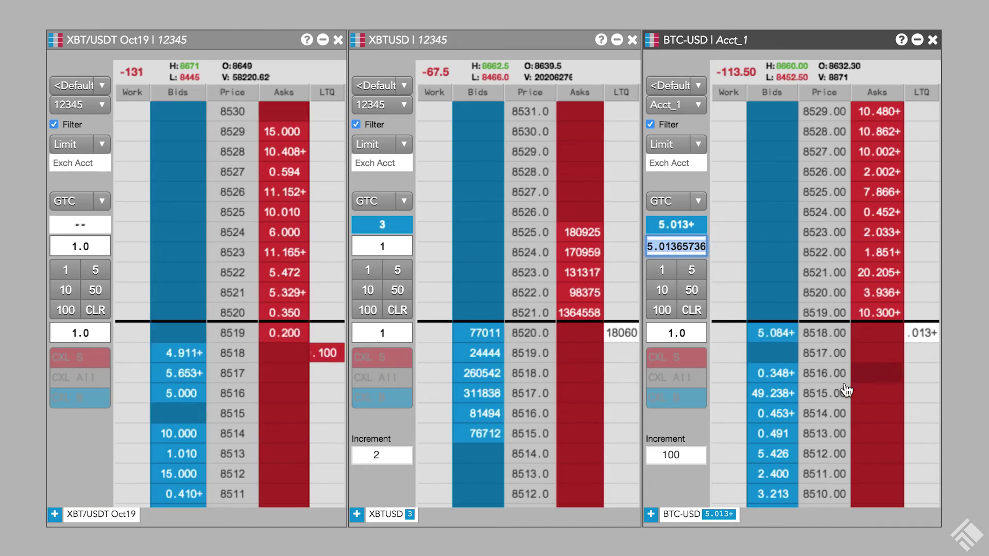
pyautogui.click(778, 374)
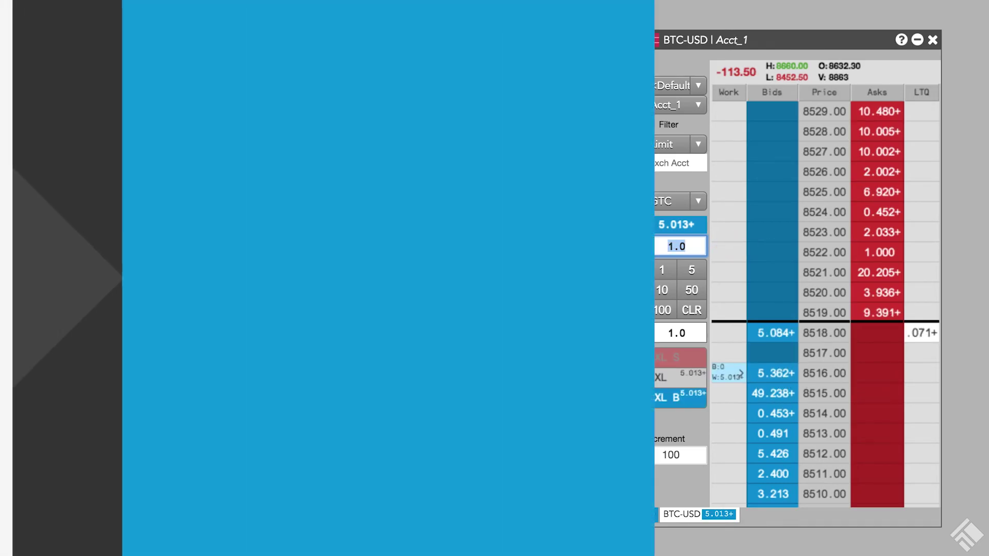